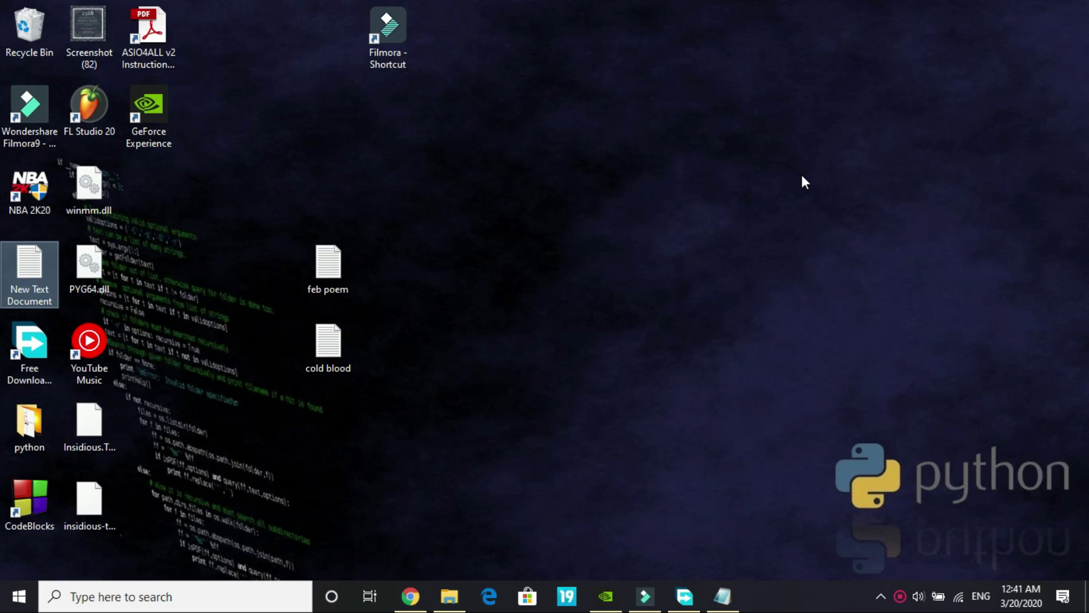
Step: Bring Chrome forward and scroll through the replies in the Steam crash thread
left_click(411, 596)
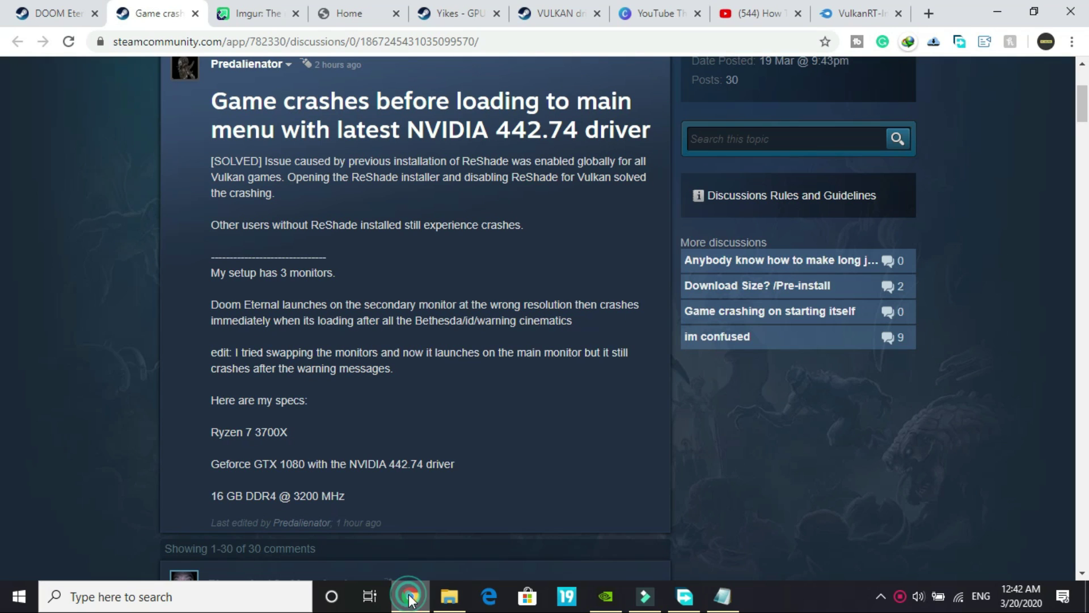
scroll(129, 278, "up", 4)
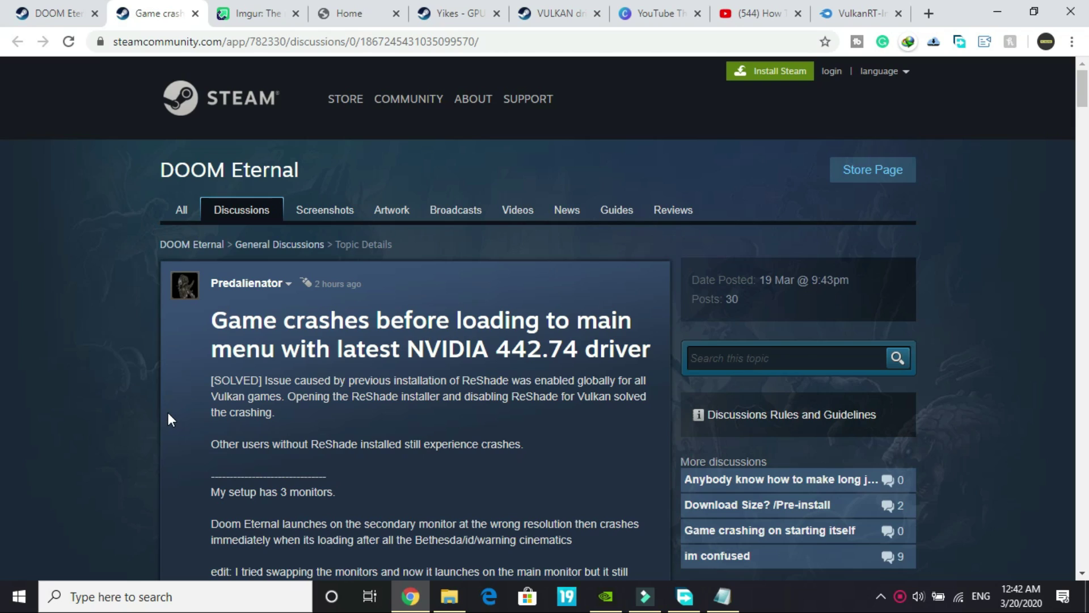
scroll(168, 414, "down", 20)
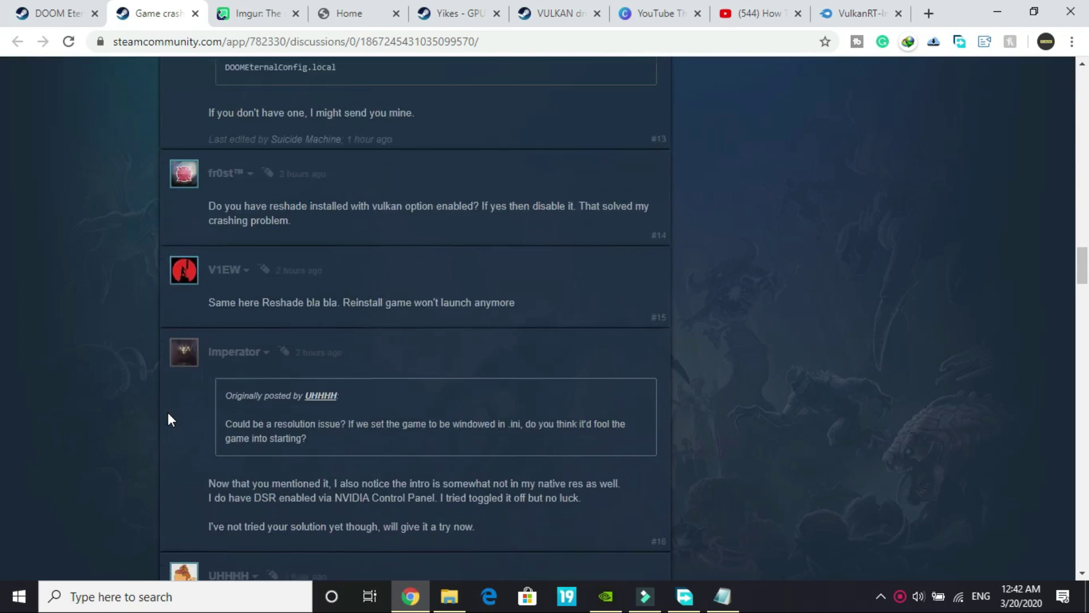
scroll(168, 412, "up", 15)
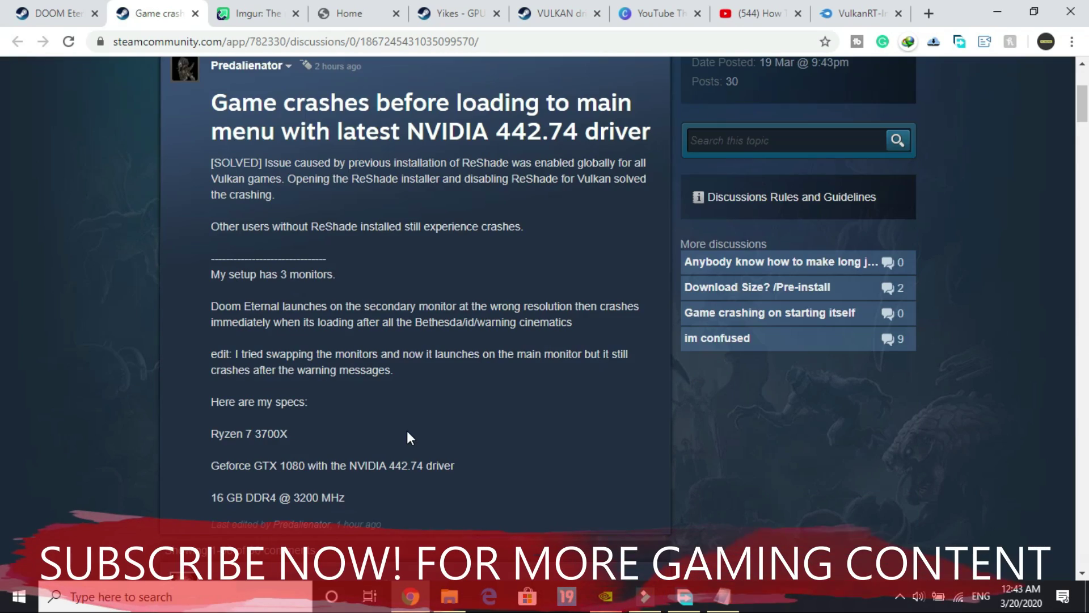
scroll(408, 437, "down", 7)
scroll(409, 437, "up", 1)
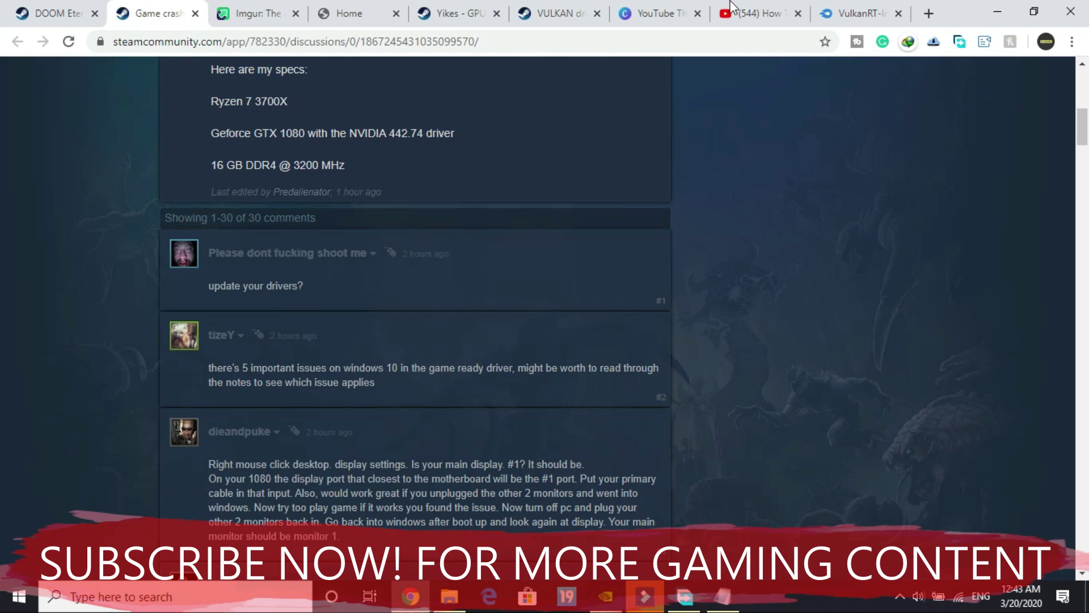
Step: Switch to the YouTube 'How To Clean Boot Windows 10 PC' video tab, paused at 0:23
left_click(732, 10)
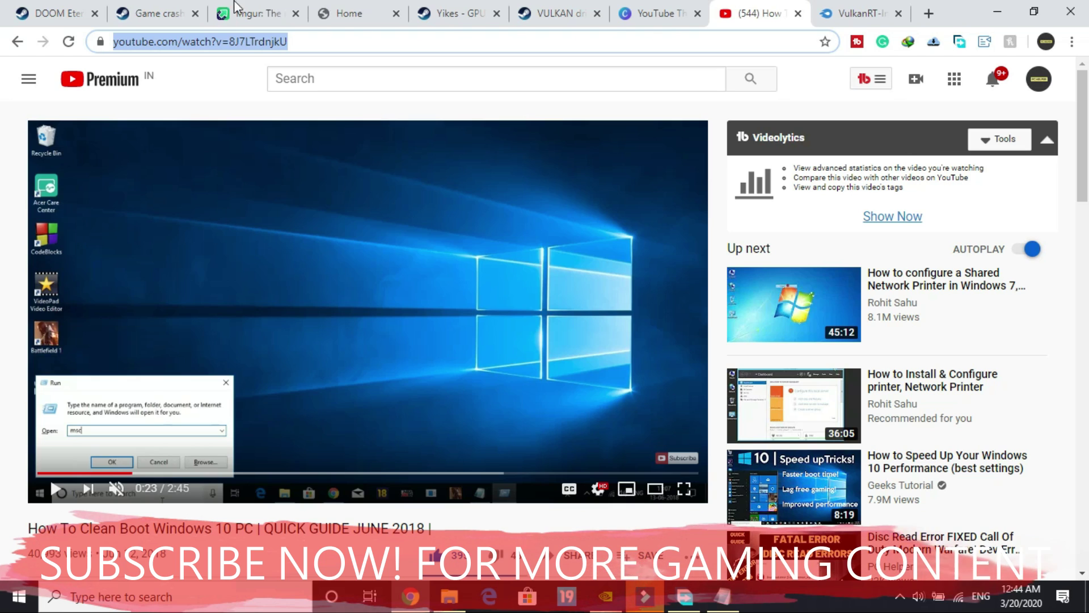
Step: Return to the top of the Game crashes discussion thread and scroll down
key("ctrl+5")
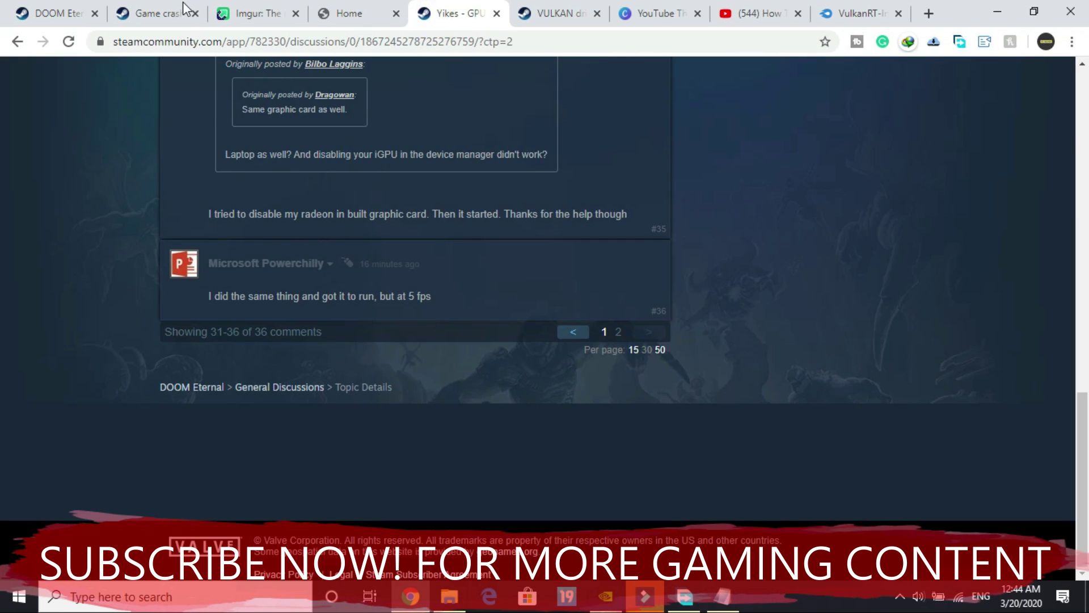
left_click(158, 13)
key("Home")
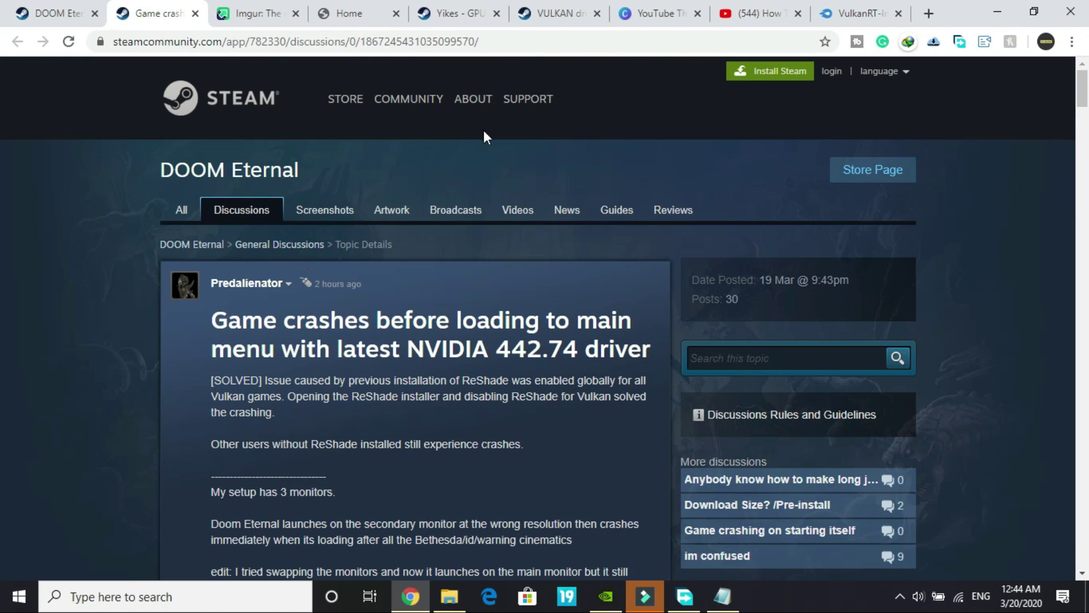
scroll(387, 423, "down", 1)
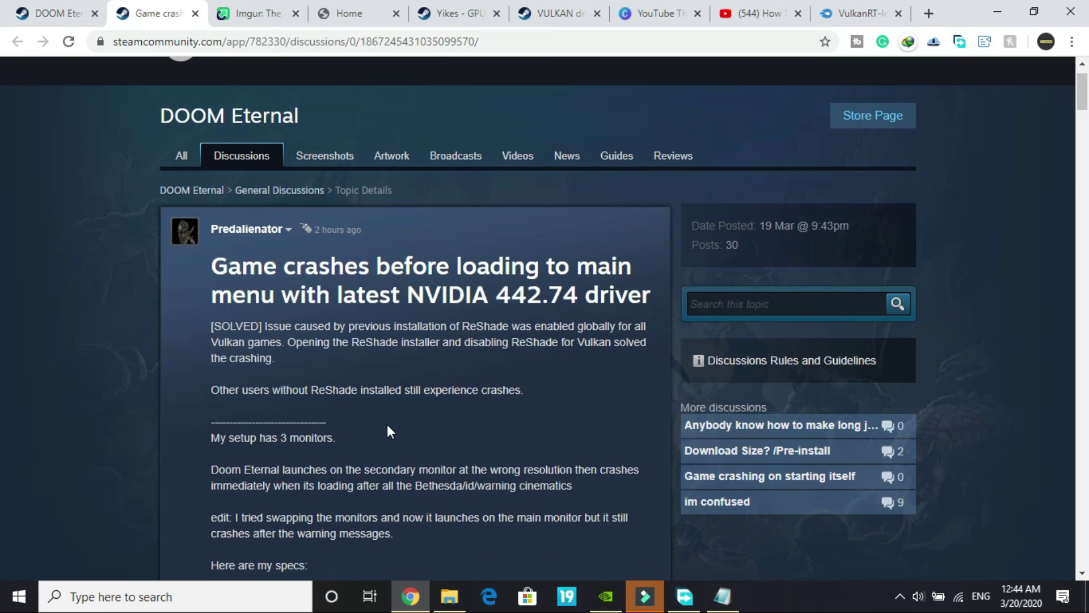
Step: Zoom in and highlight the thread title, SOLVED note and ReShade line, then reset zoom
key("ctrl+plus")
key("ctrl+plus")
key("ctrl+plus")
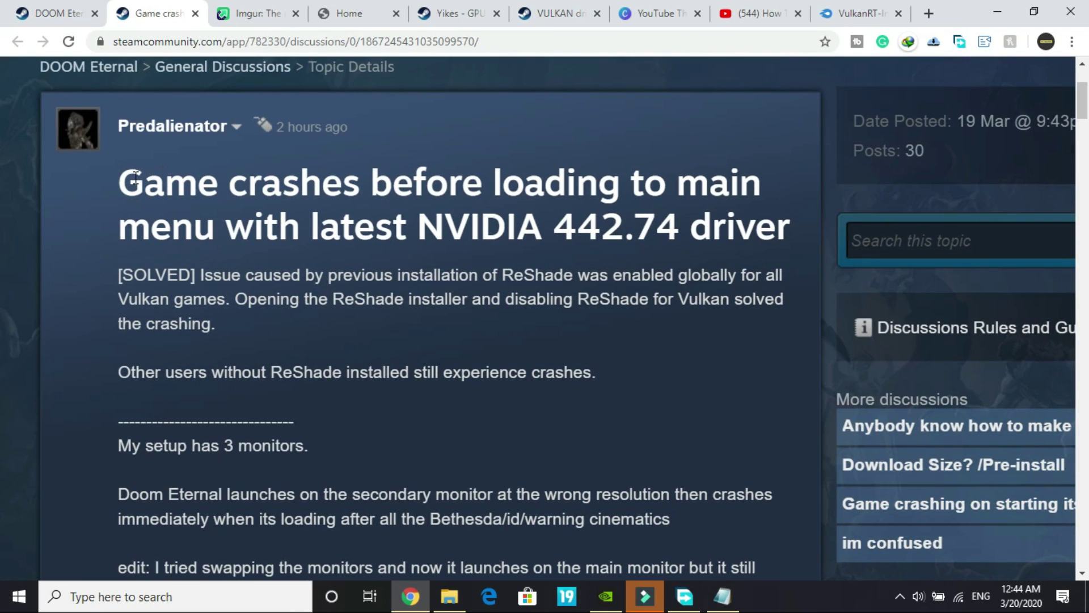
left_click_drag(116, 183, 259, 227)
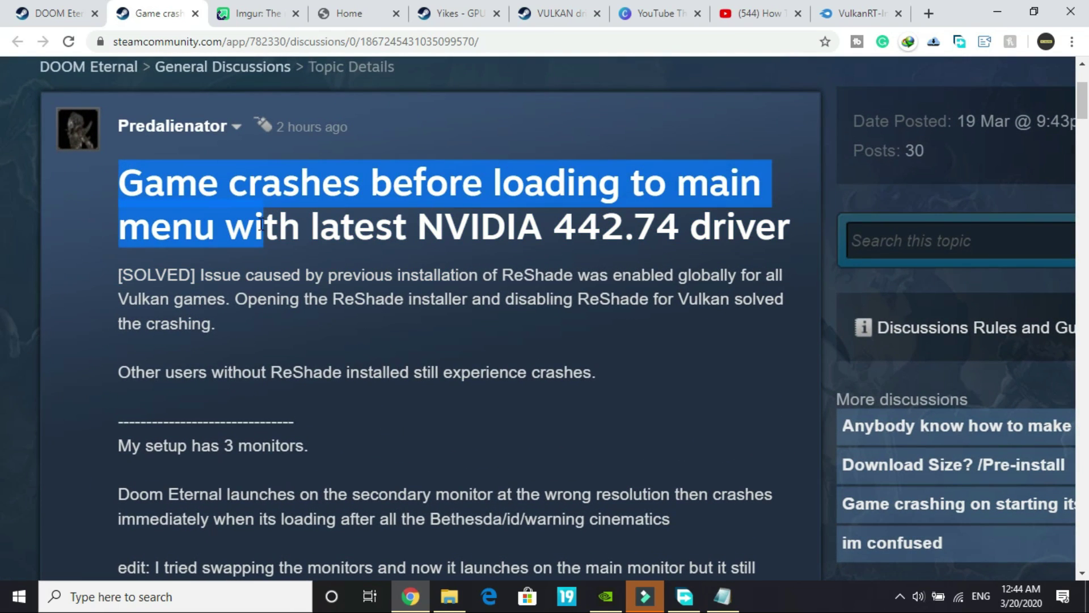
left_click(142, 272)
left_click_drag(119, 278, 534, 316)
left_click(204, 276)
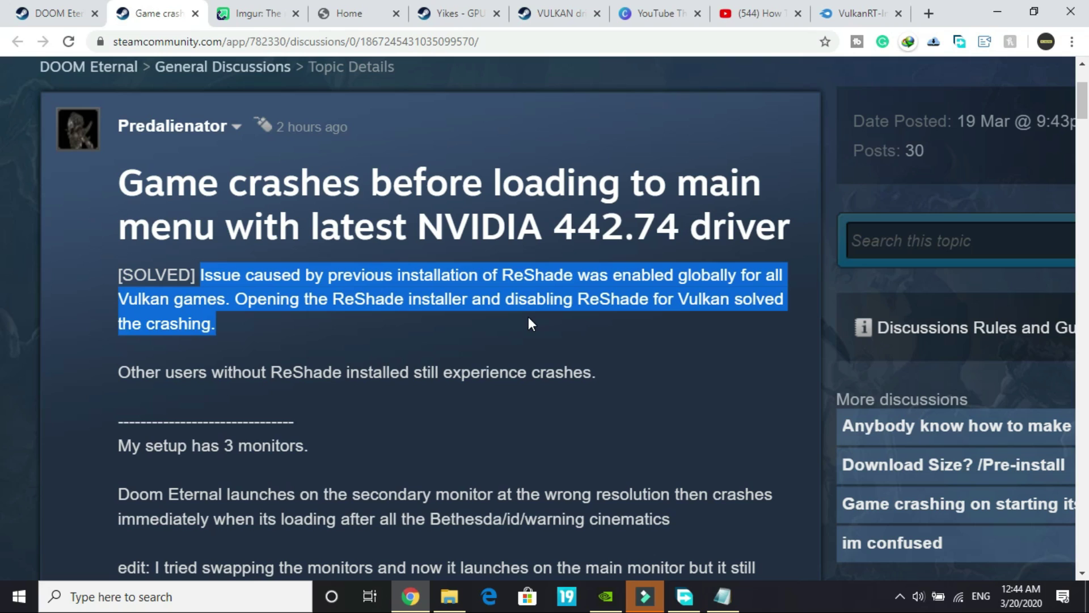
left_click_drag(118, 380, 582, 390)
left_click(582, 390)
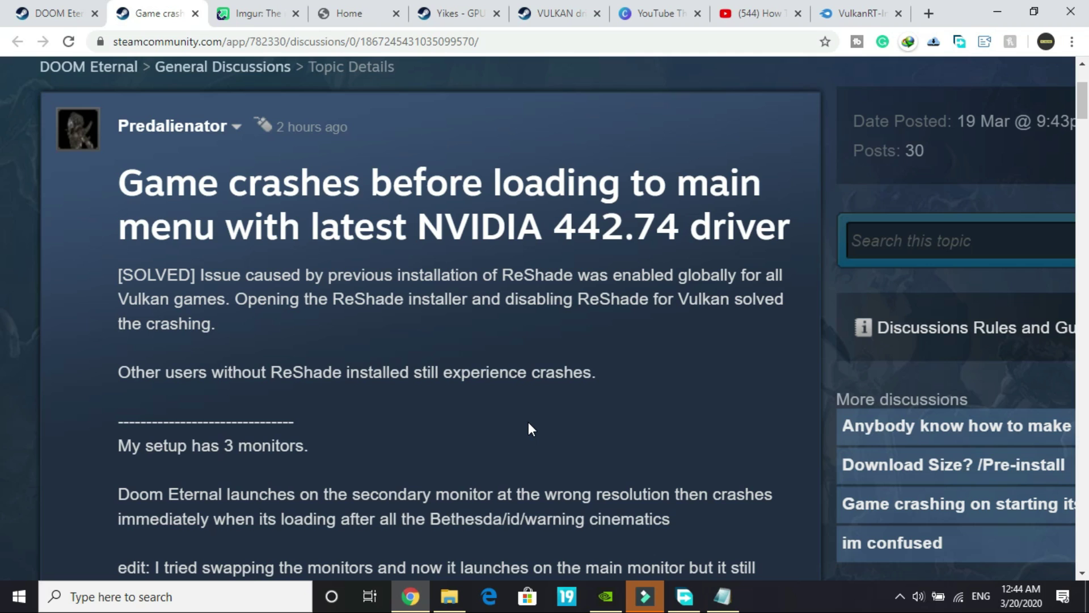
key("ctrl+0")
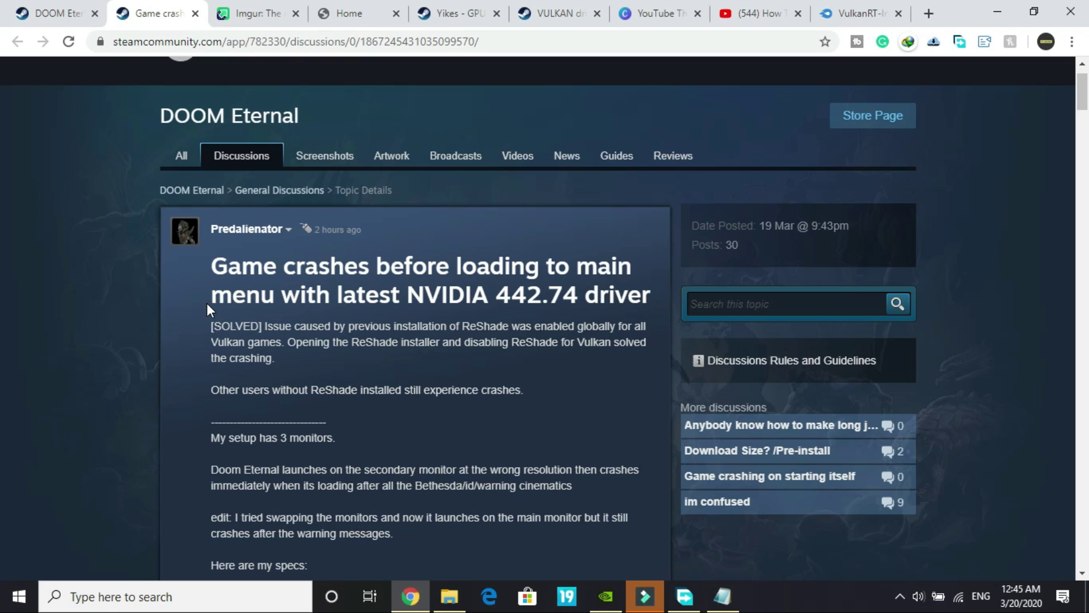
Step: View the Imgur screenshot of the ReShade Vulkan option, then return to the Game crashes thread
left_click(264, 7)
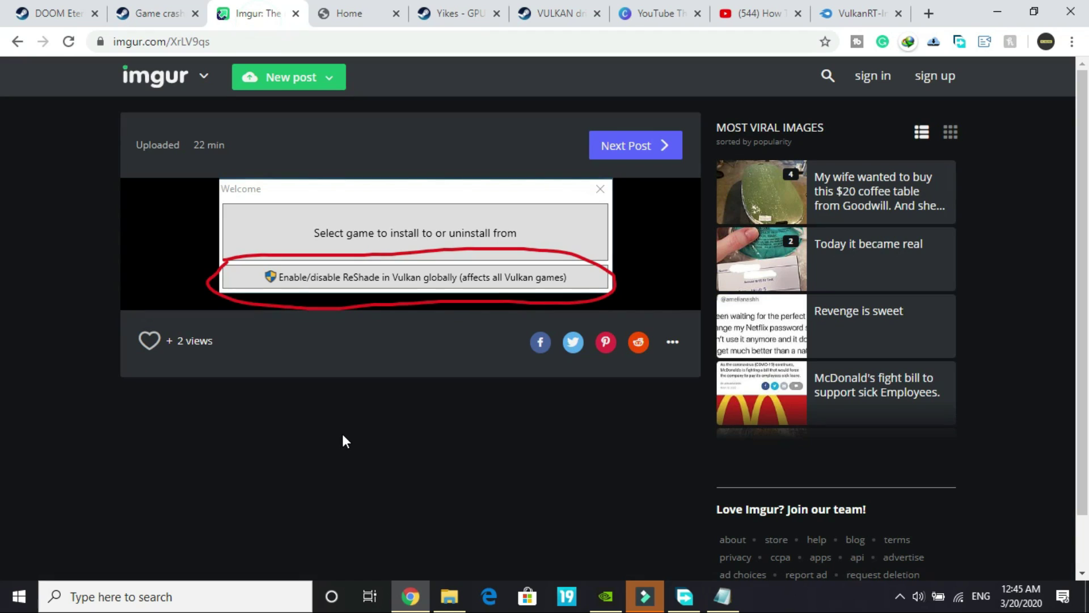
scroll(434, 305, "up", 3, "ctrl")
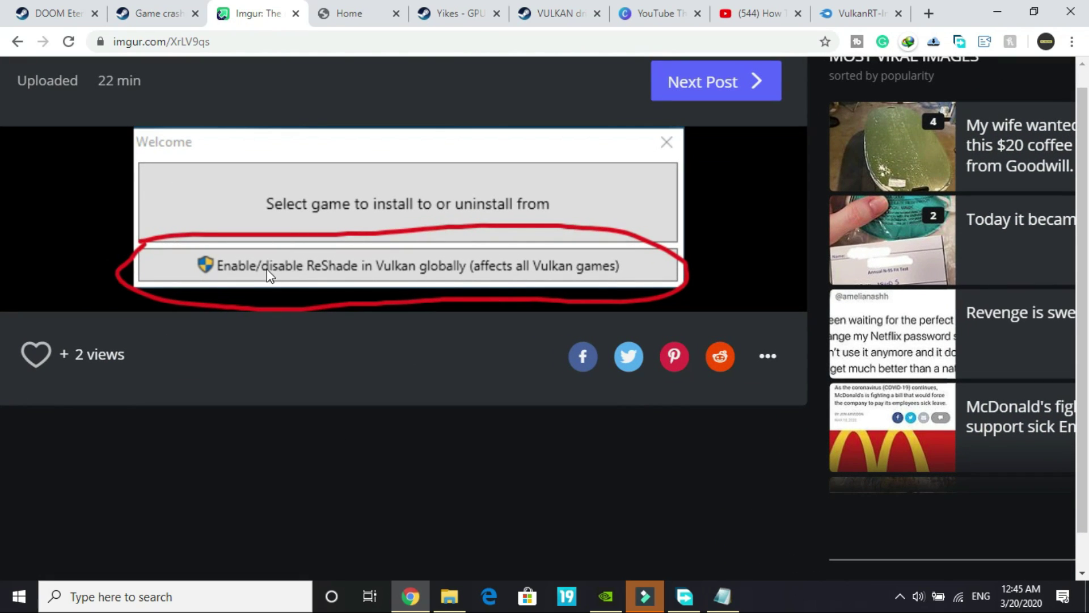
scroll(265, 290, "up", 2)
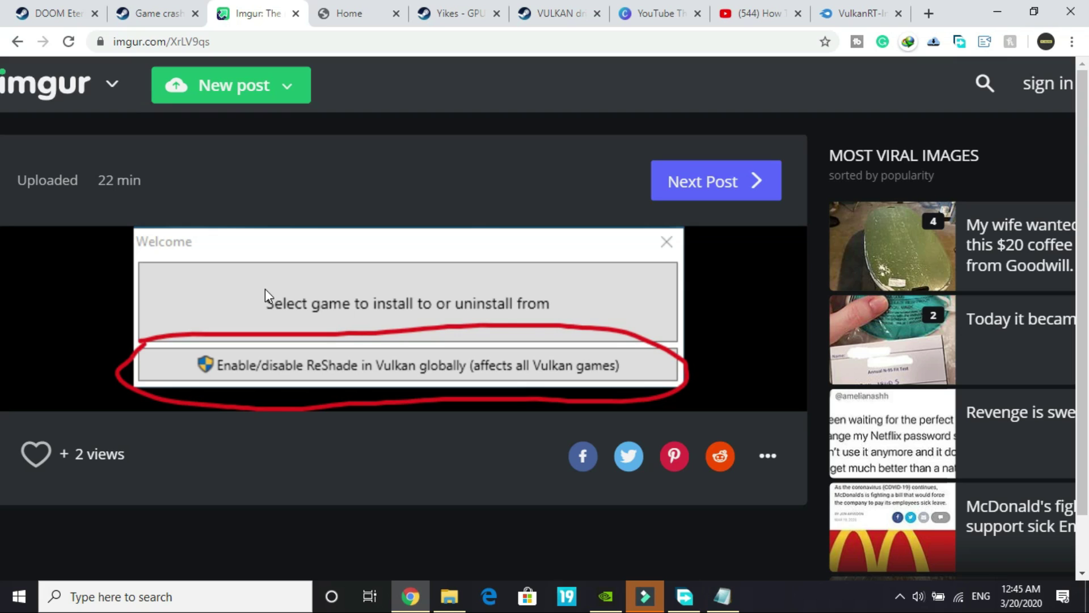
left_click(170, 13)
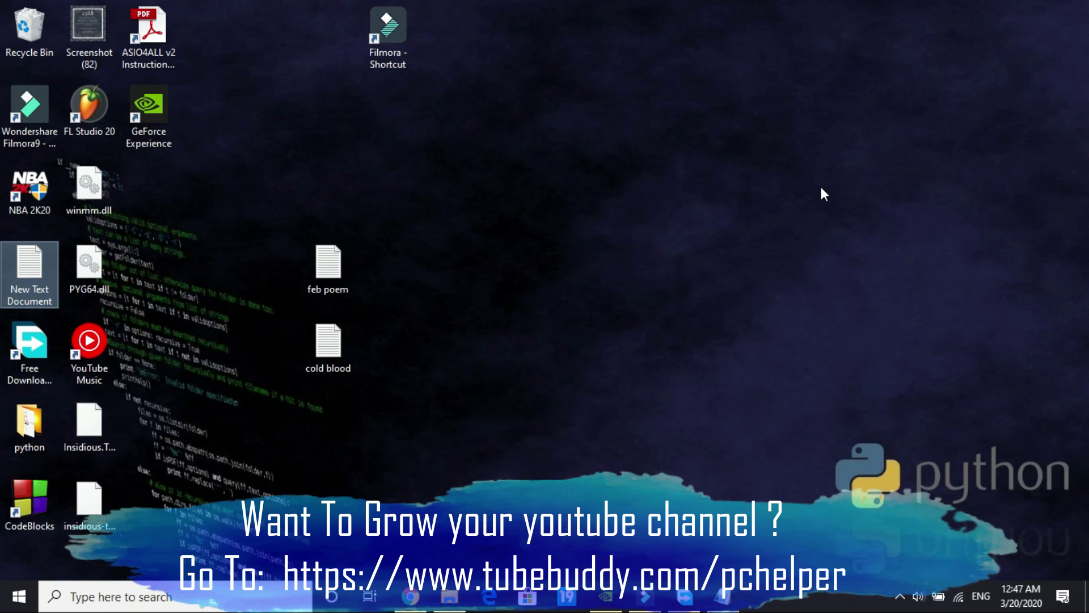
Step: Navigate through This PC, Acer (C:), Users and the user folder into Saved Games
left_click(449, 596)
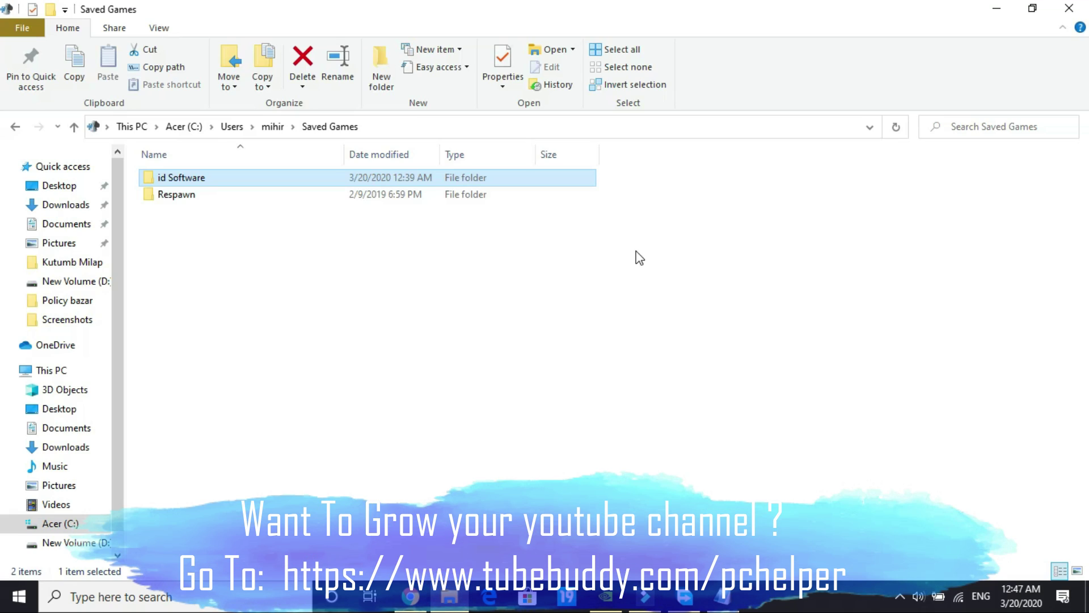
left_click(139, 127)
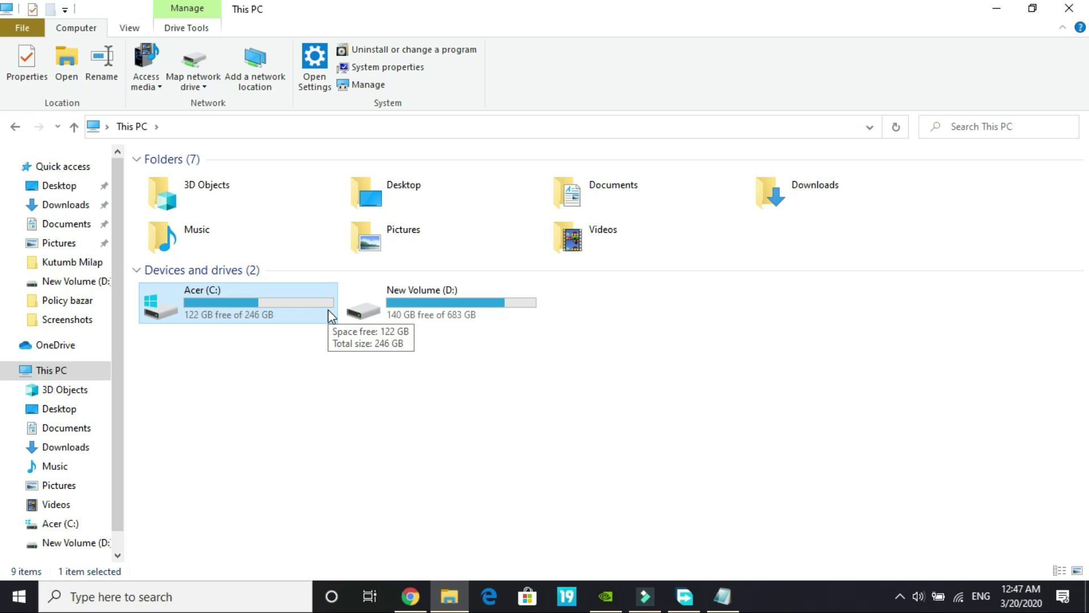
double_click(328, 309)
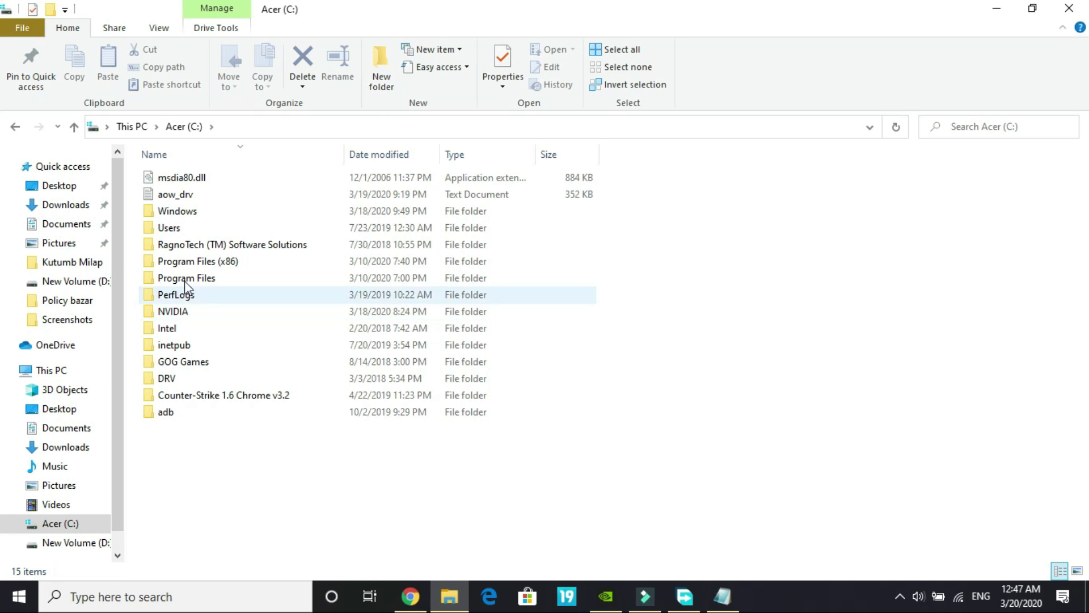
double_click(184, 232)
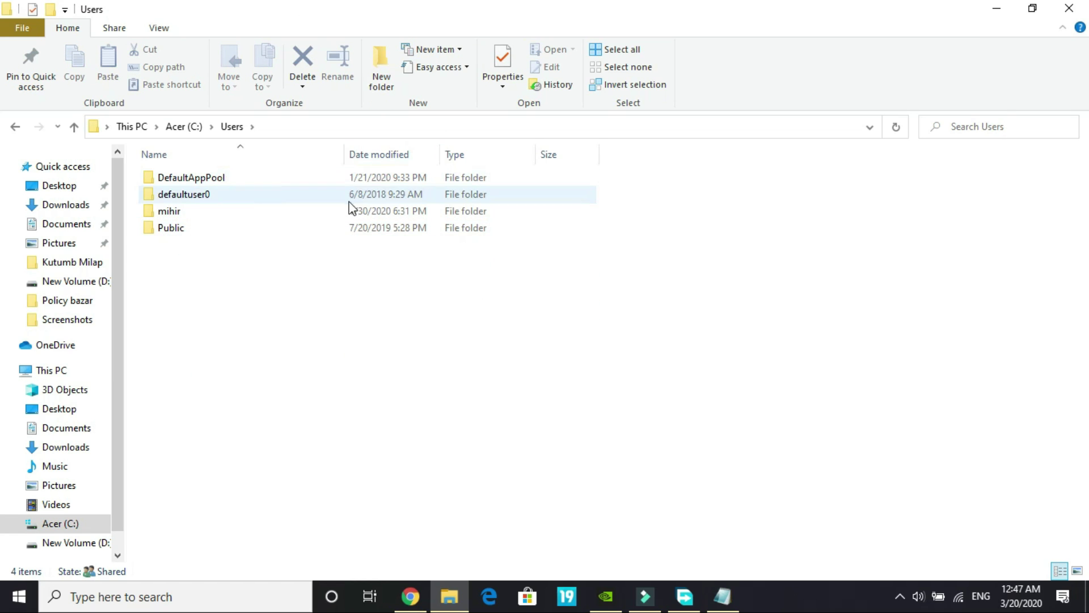
double_click(170, 211)
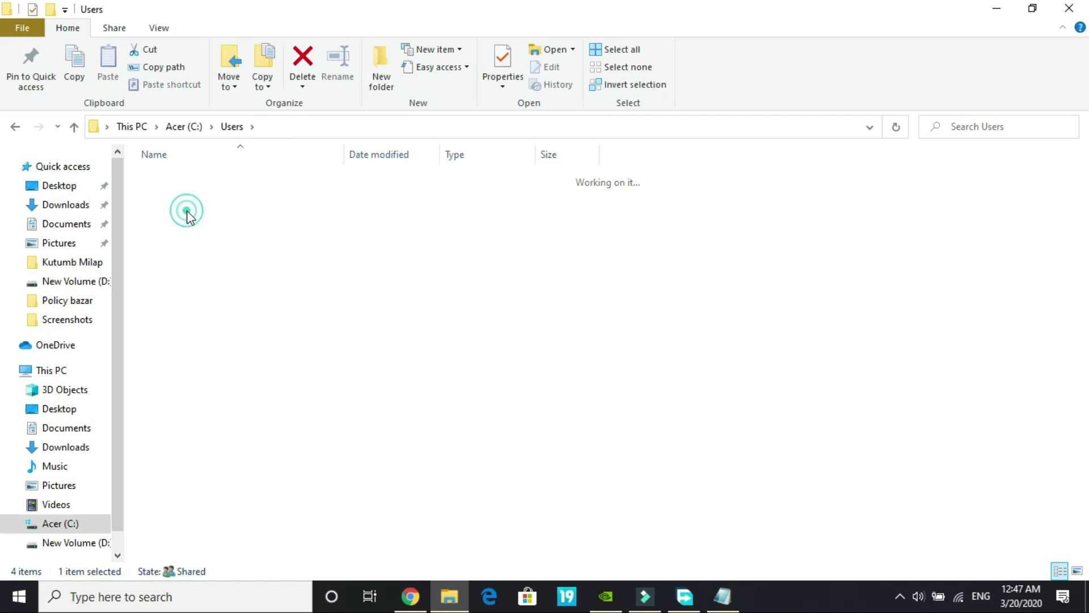
scroll(328, 352, "down", 4)
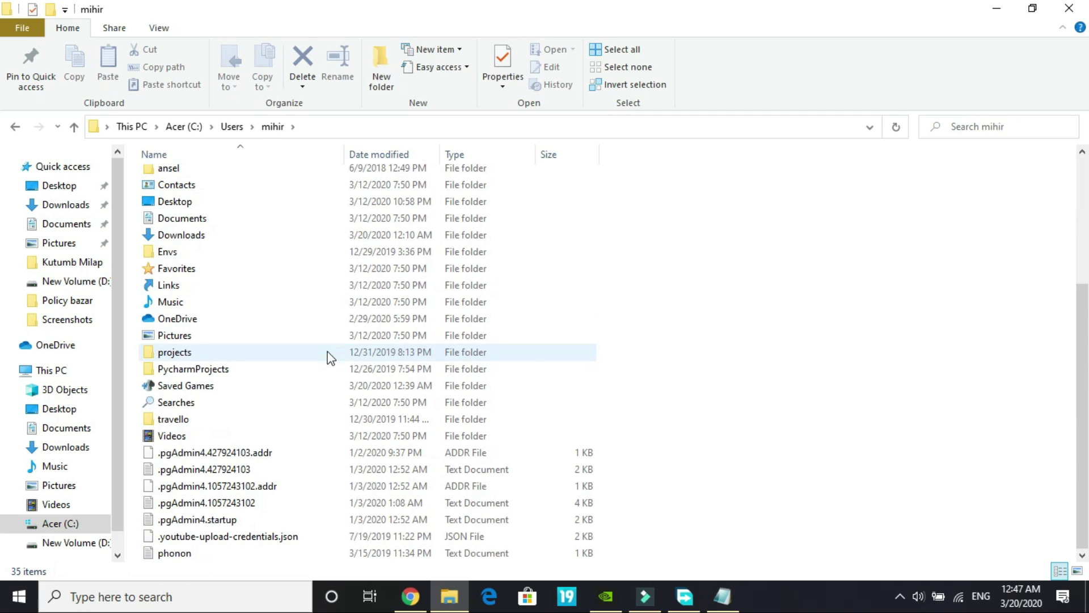
double_click(196, 387)
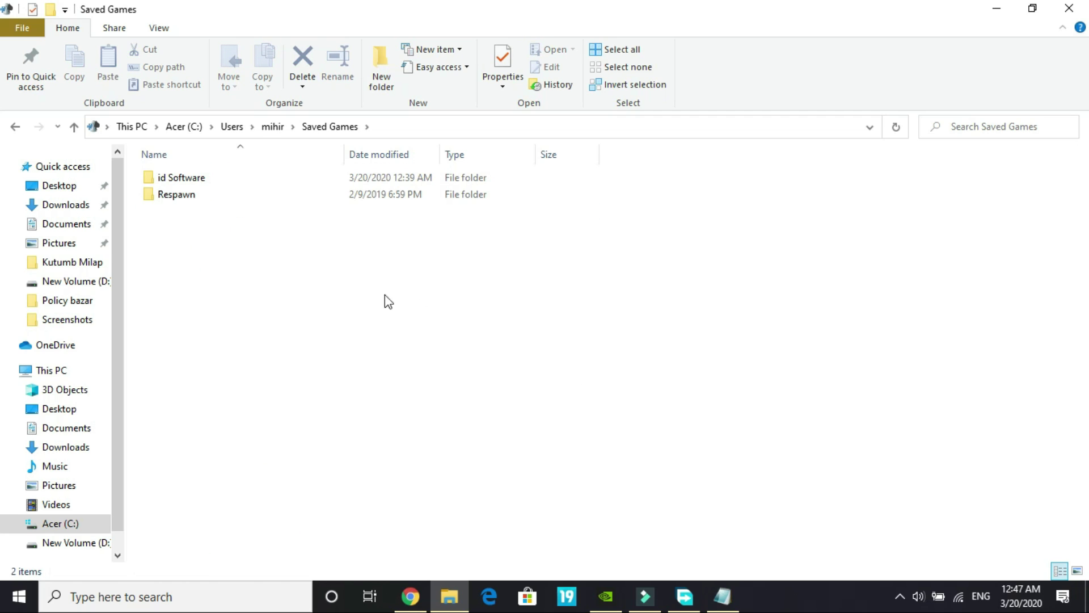
Step: Delete the id Software folder, leaving only Respawn
left_click(226, 178)
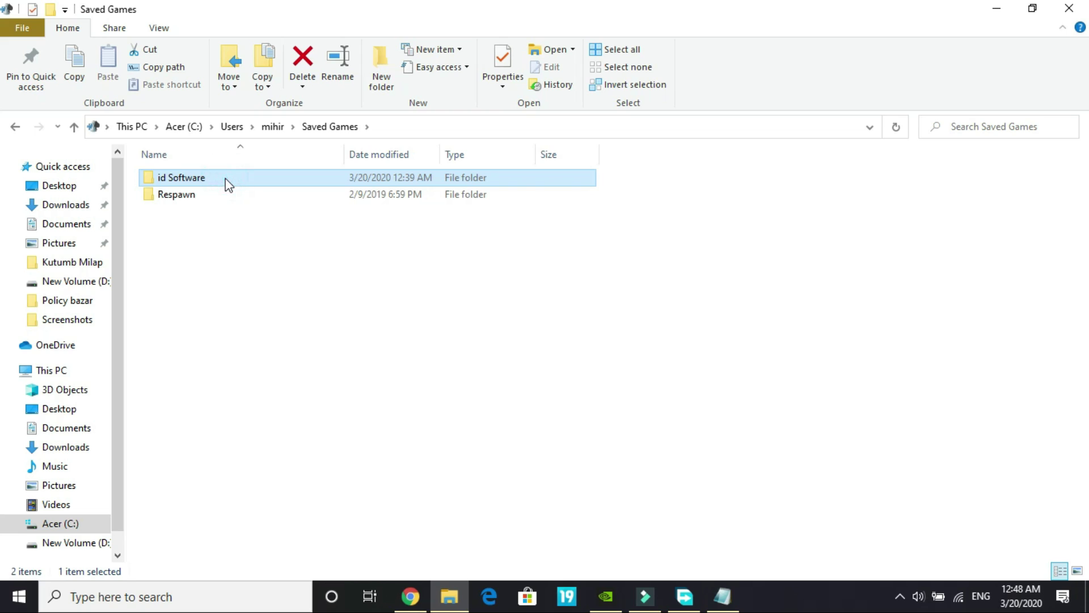
key("F2")
left_click(271, 172)
key("Delete")
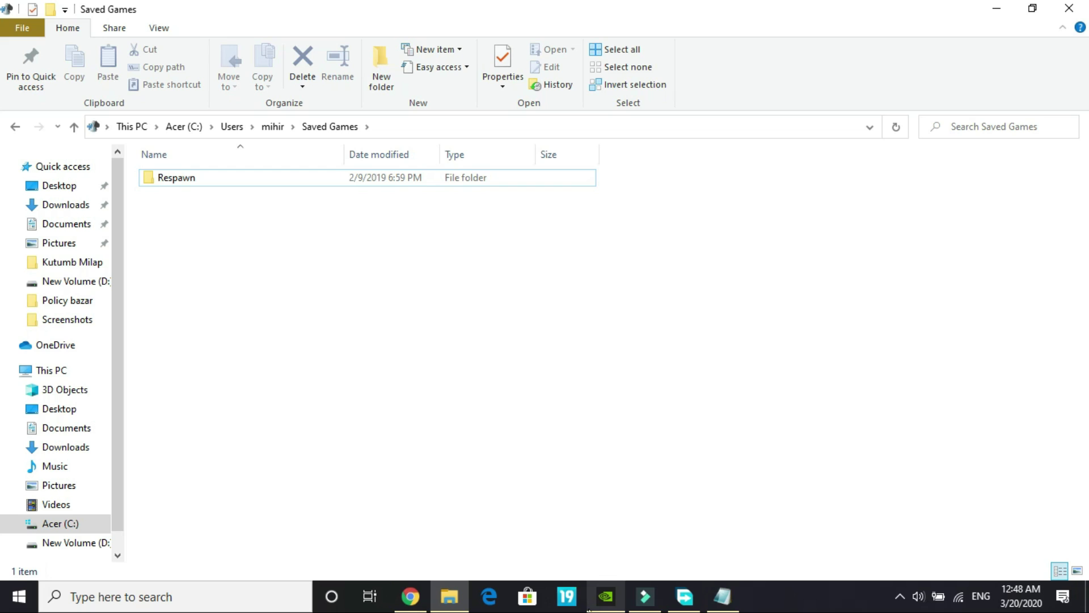
left_click(605, 606)
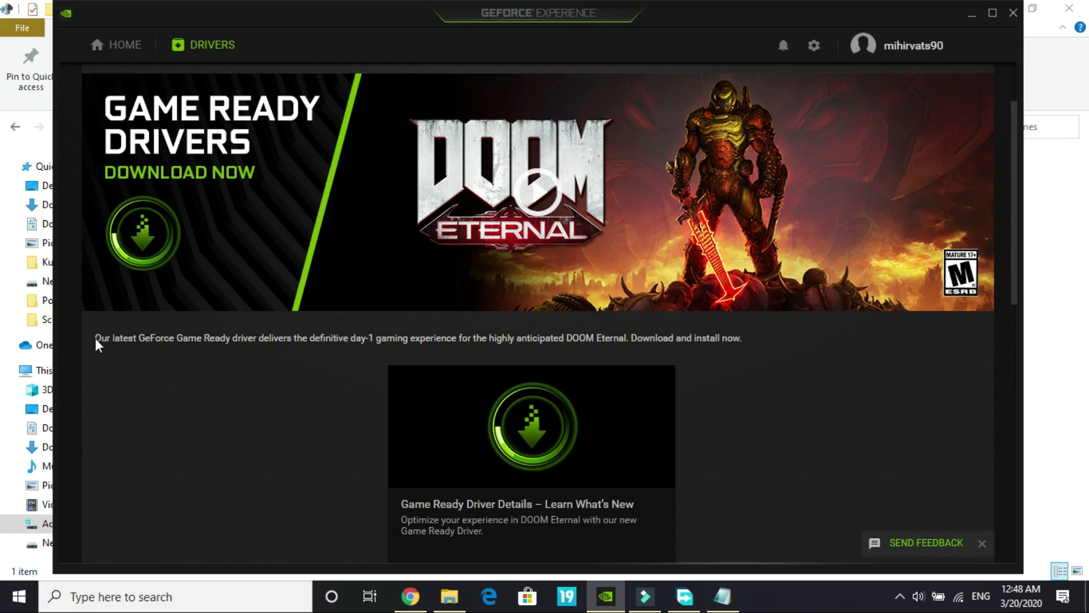
left_click(94, 338)
scroll(684, 358, "up", 2)
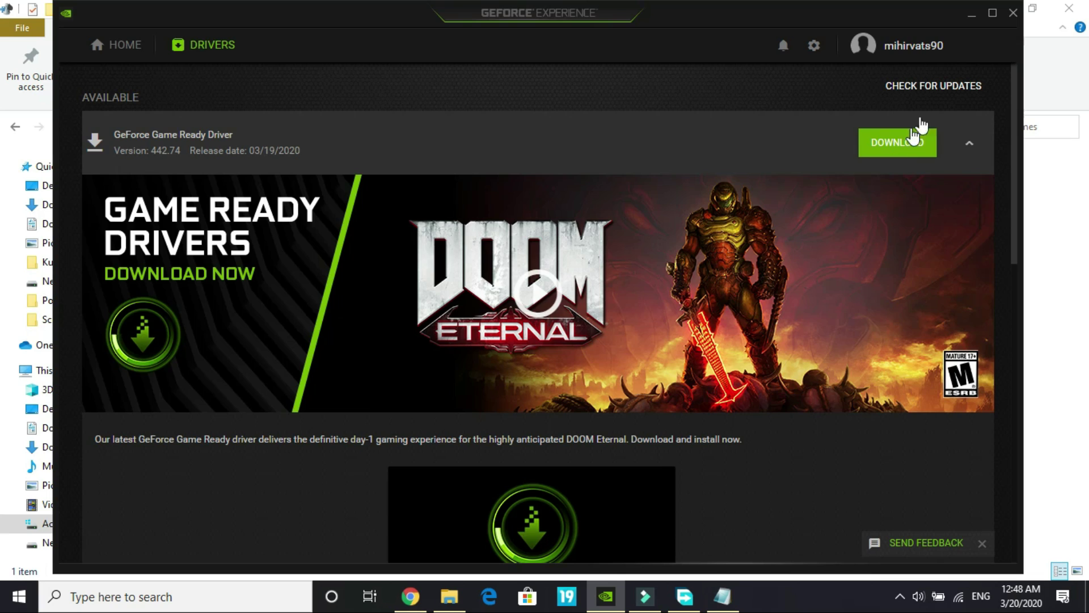
left_click(1013, 16)
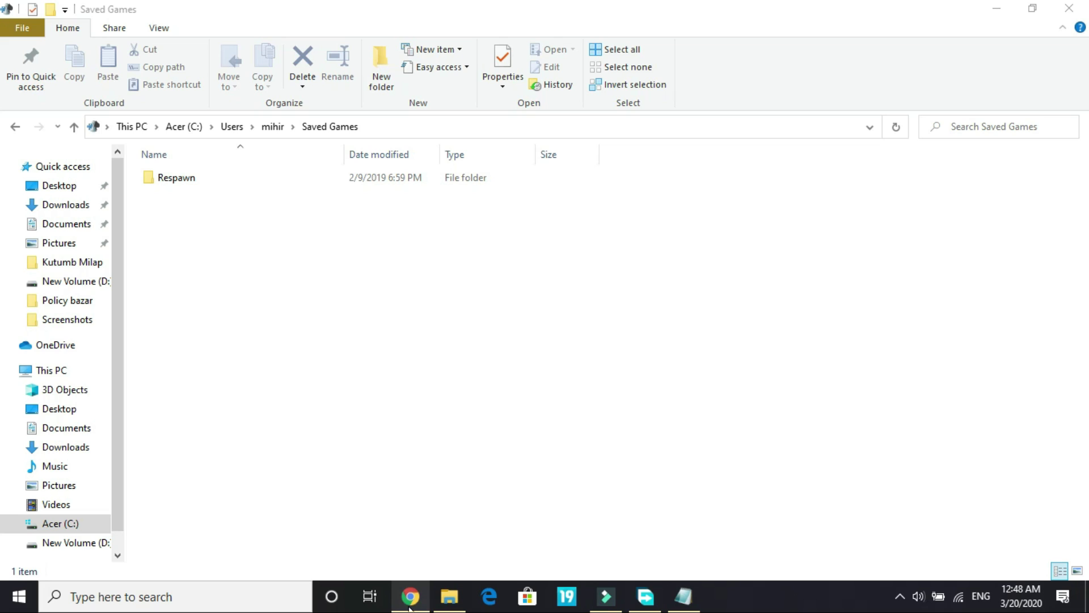
Step: Maximize Notepad and type 'DELETE' on a new first line above the Vulkan DLLs, then return to Explorer
left_click(684, 596)
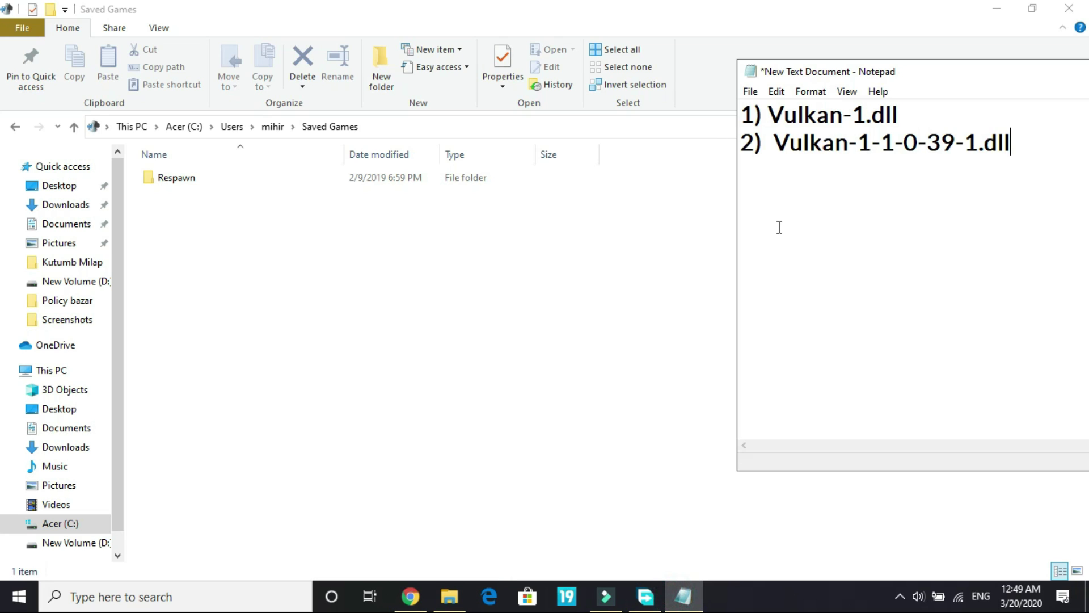
double_click(891, 72)
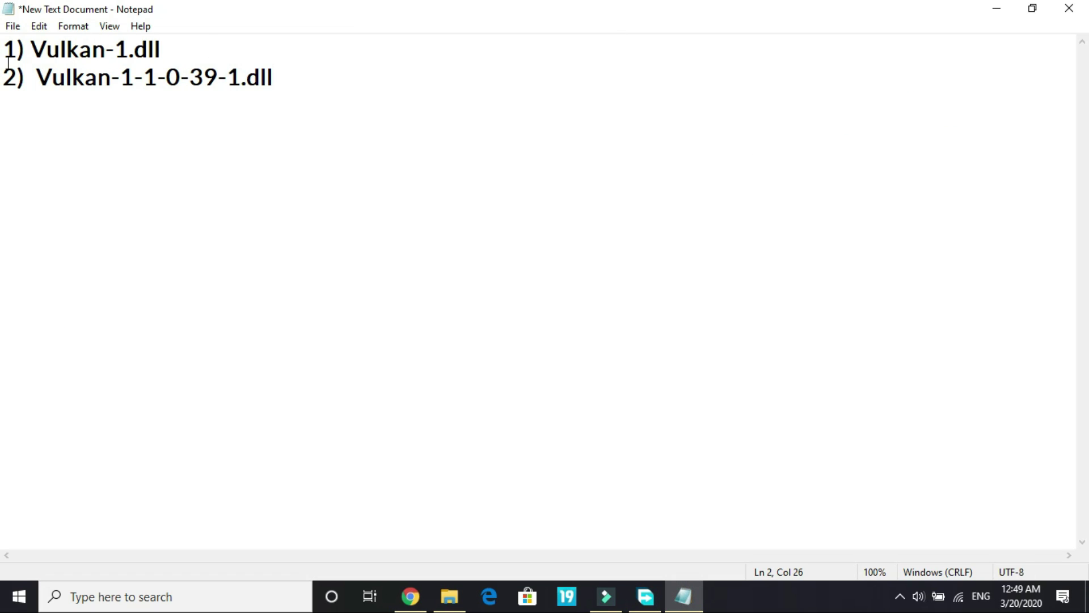
key("ctrl+Home")
key("Return")
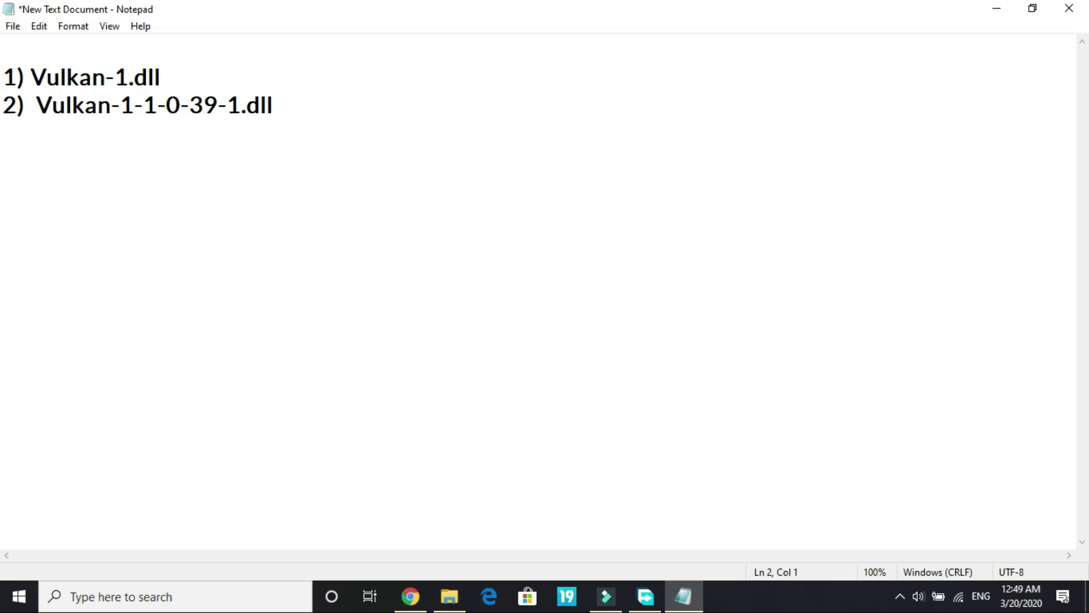
left_click(8, 50)
type("DELETE")
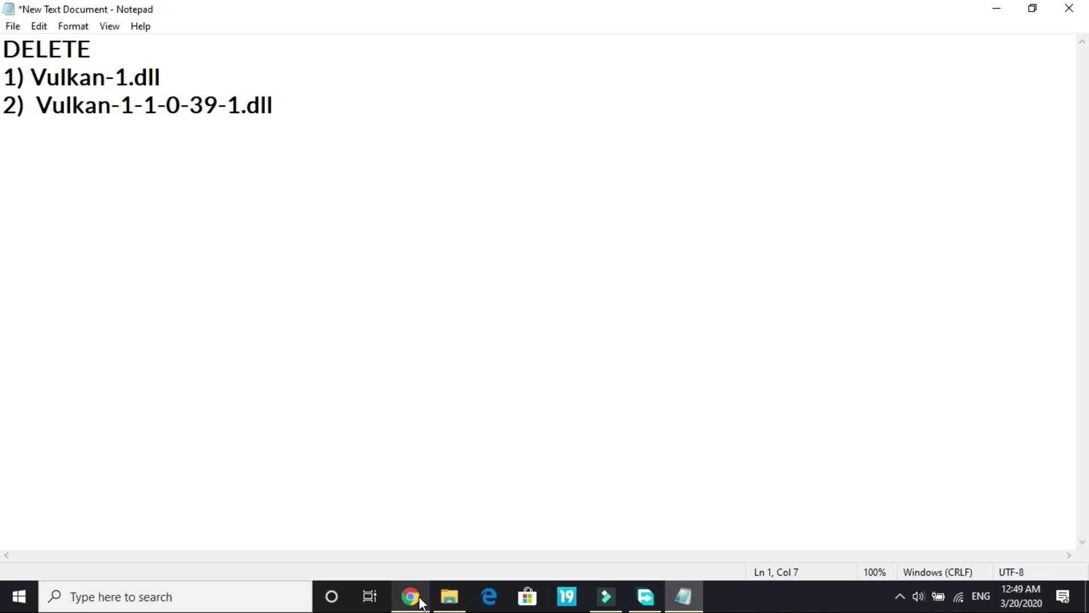
left_click(446, 599)
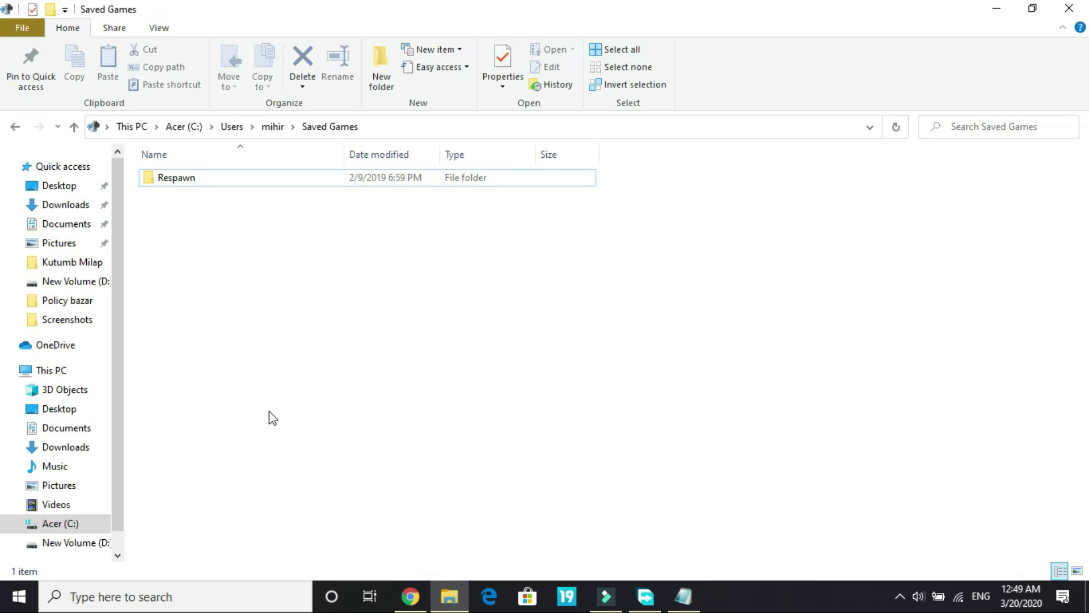
Step: Go from Acer (C:) into Windows and open C:\Windows\System32
left_click(59, 524)
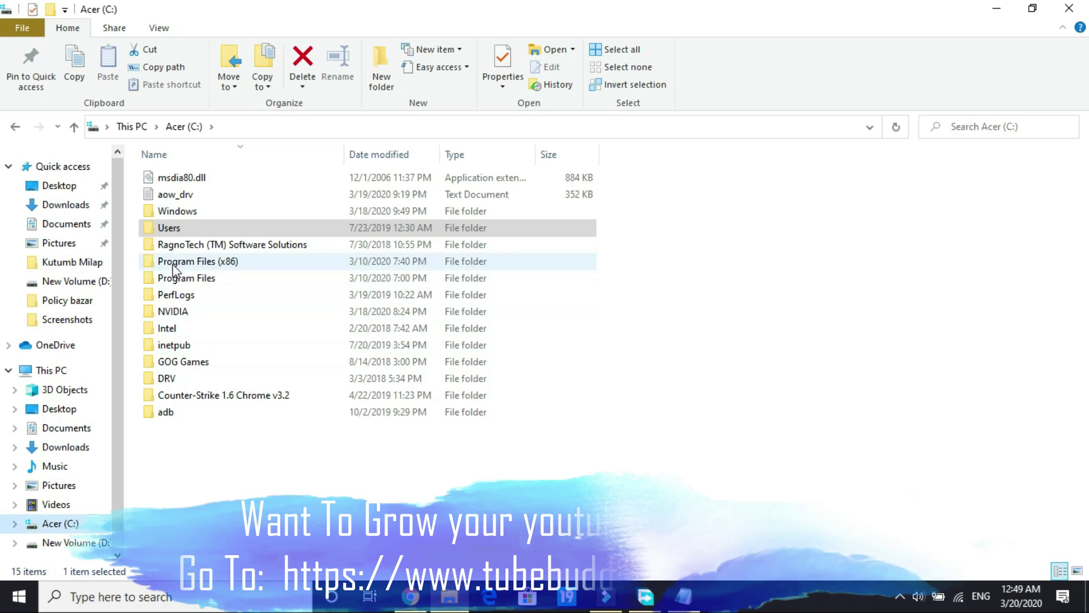
double_click(171, 214)
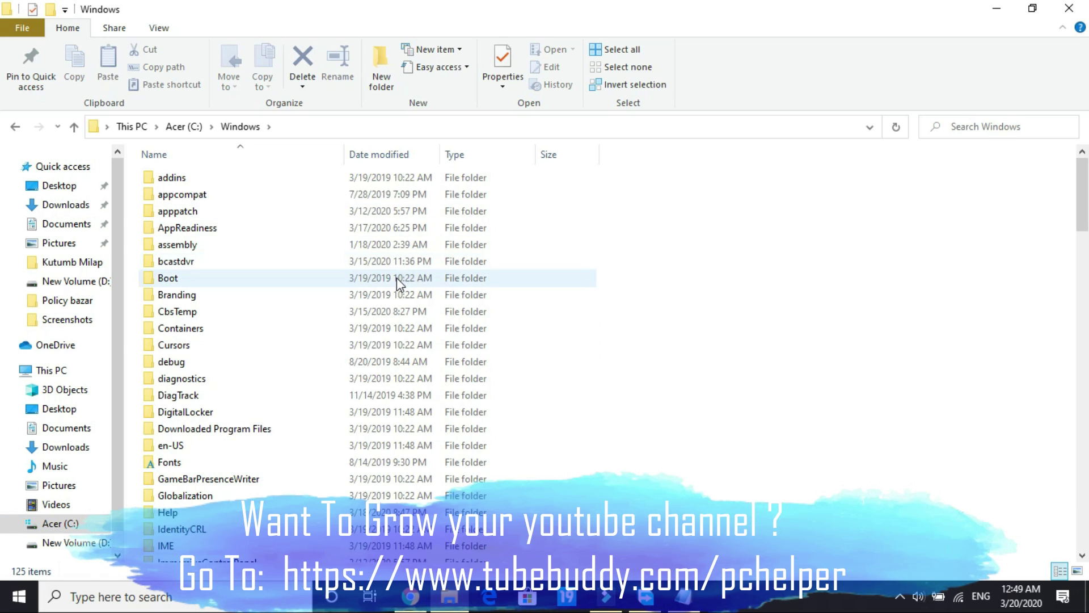
left_click(396, 277)
key("s")
key("Down")
key("Down")
key("Down")
key("Down")
key("Down")
key("Down")
key("Down")
key("Down")
key("Down")
key("Down")
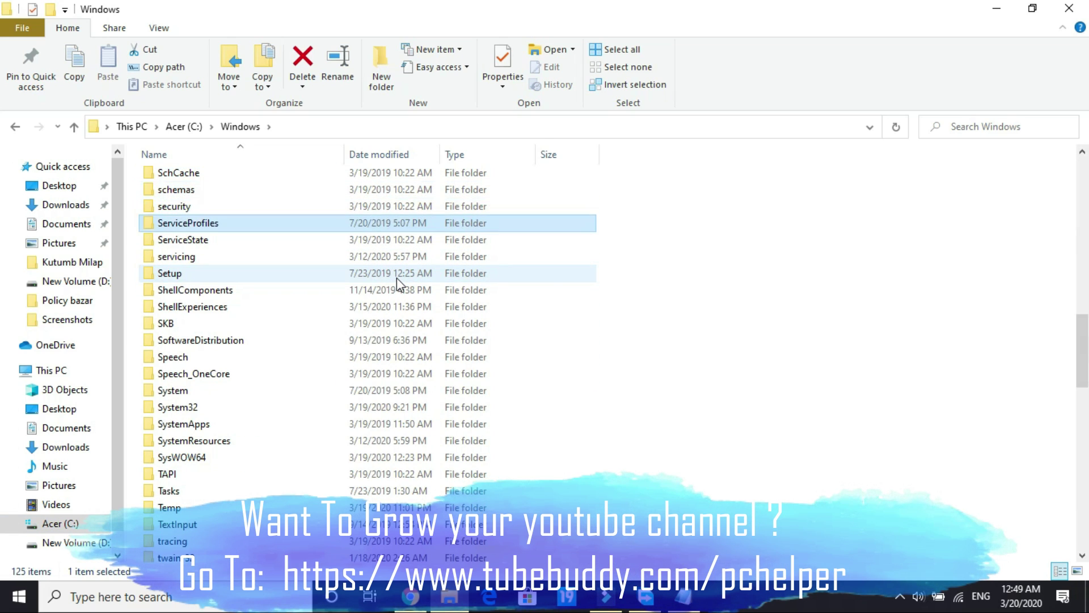
key("Down")
key("Down")
key("Down")
key("Down")
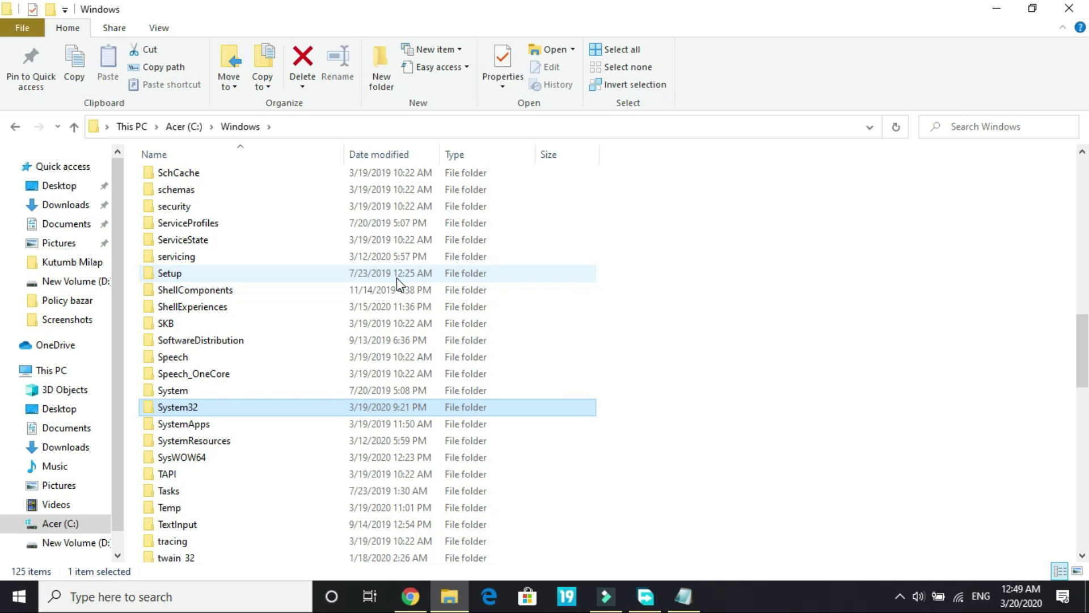
double_click(217, 404)
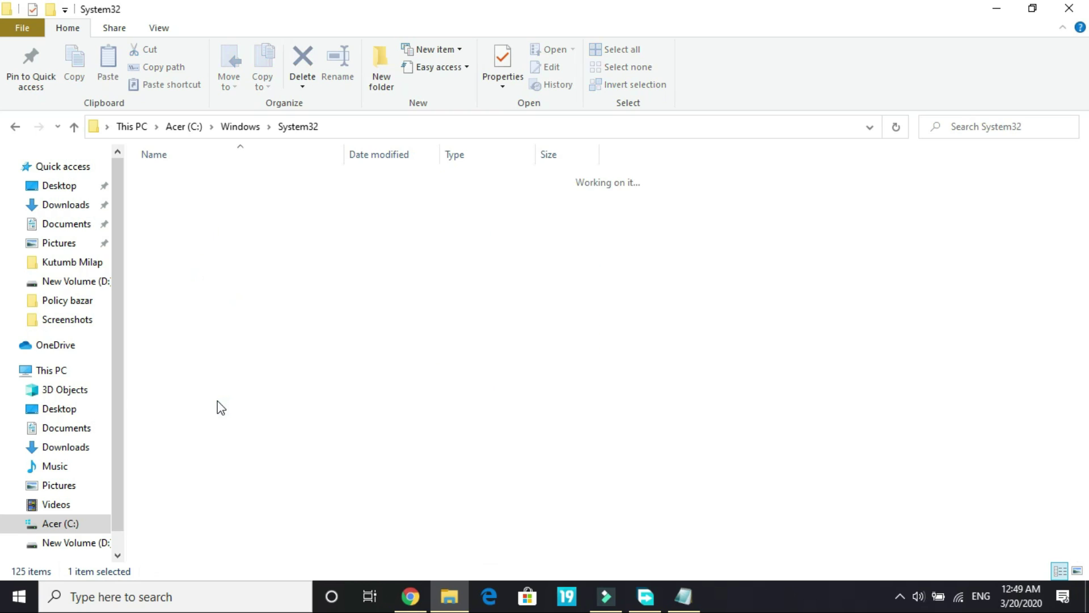
Step: Mark Vulkan-1.dll and Vulkan-1-1-0-39-1.dll in Notepad, check System32, then bring the note back
left_click(684, 596)
triple_click(166, 77)
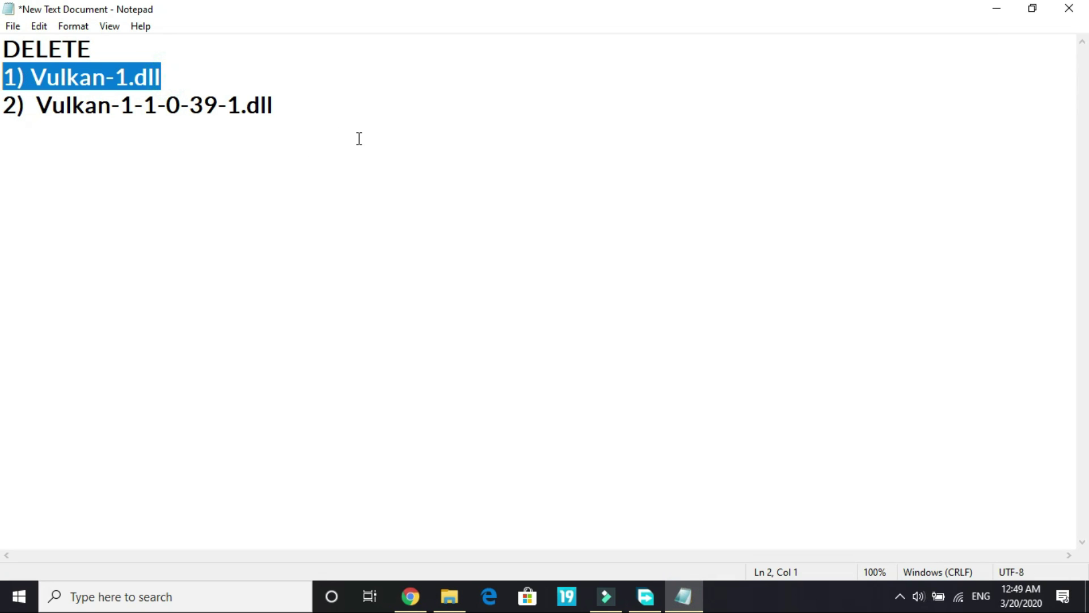
triple_click(278, 105)
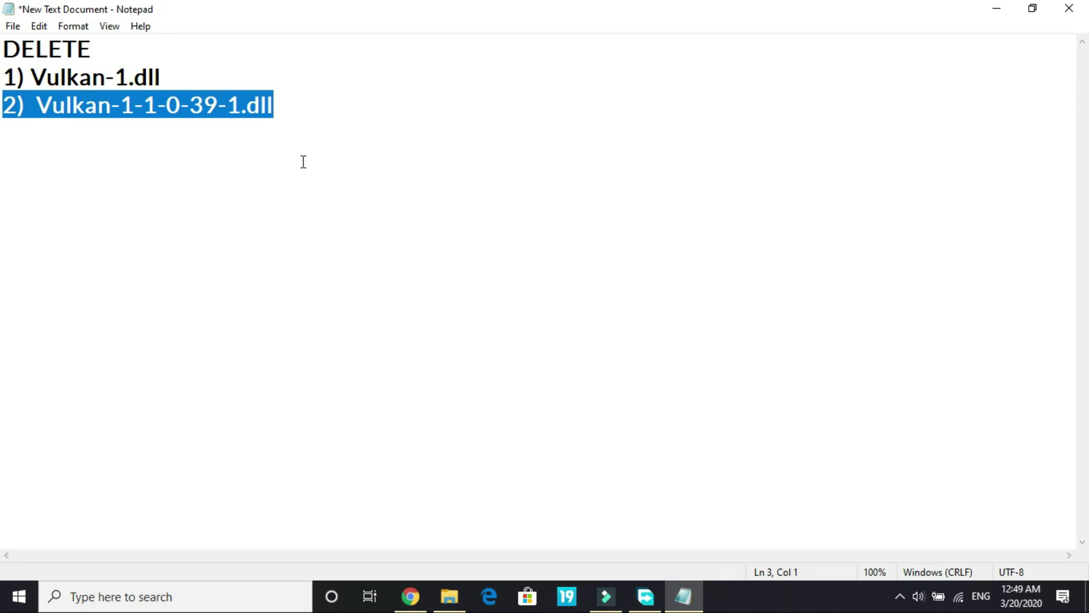
left_click(448, 598)
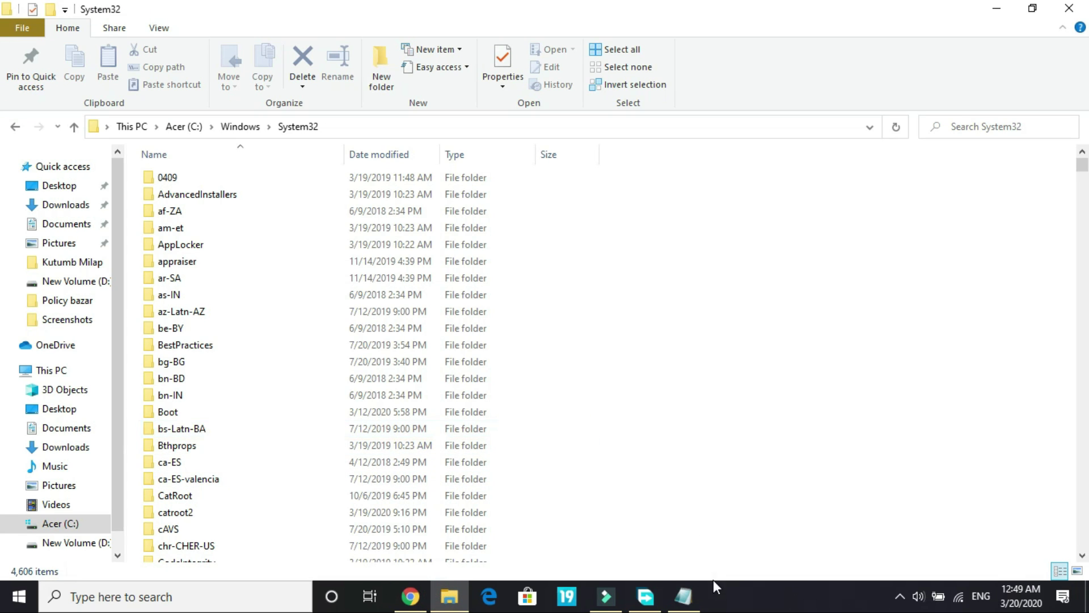
mouse_move(647, 597)
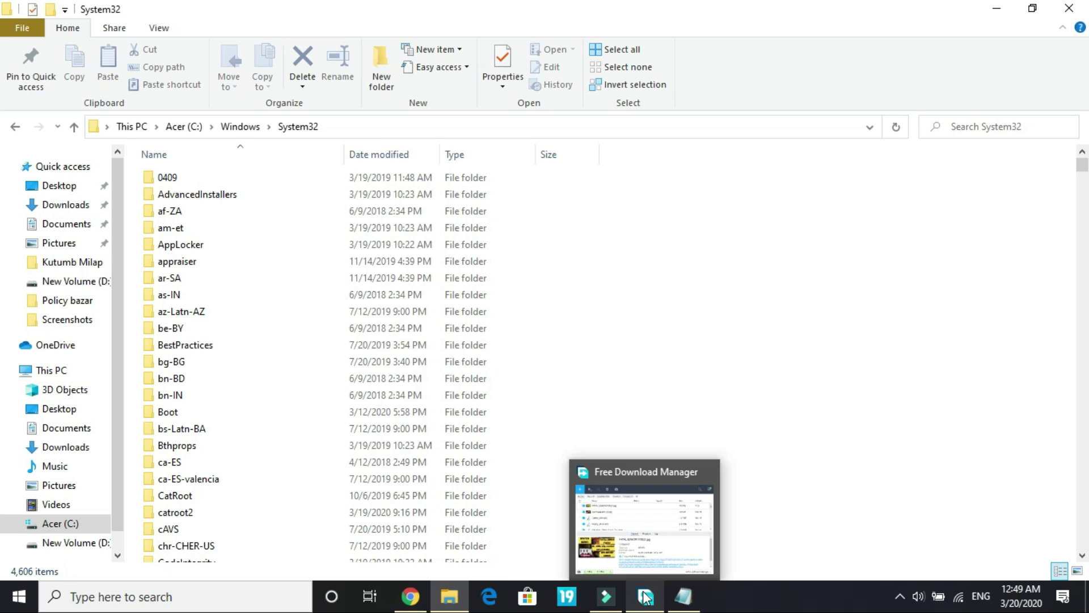
left_click(672, 596)
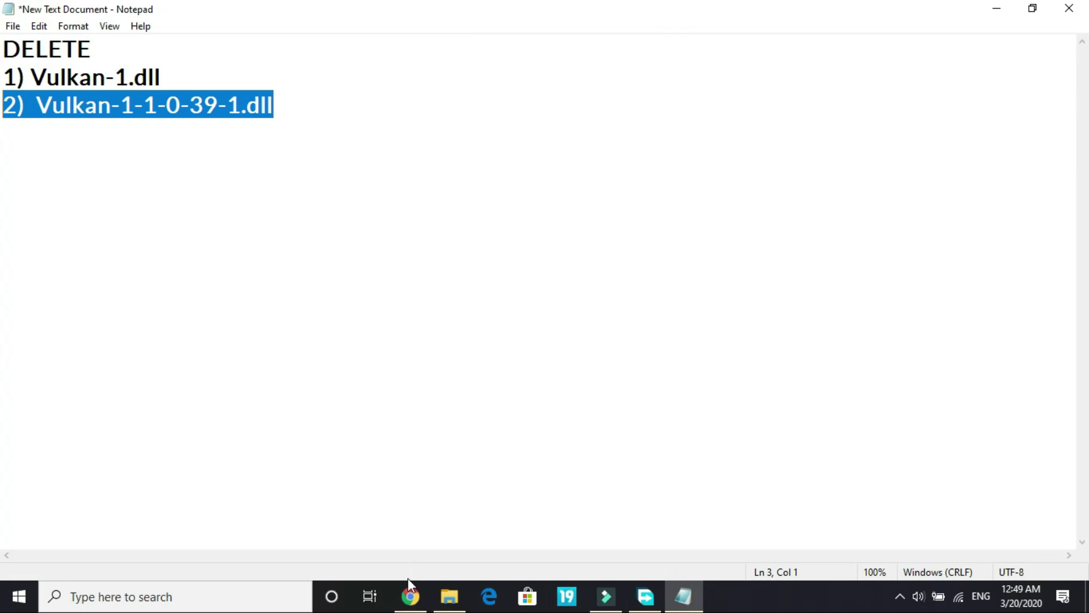
Step: Bring Chrome back on the MediaFire tab for VulkanRT-Installer.zip (12.92MB)
left_click(409, 597)
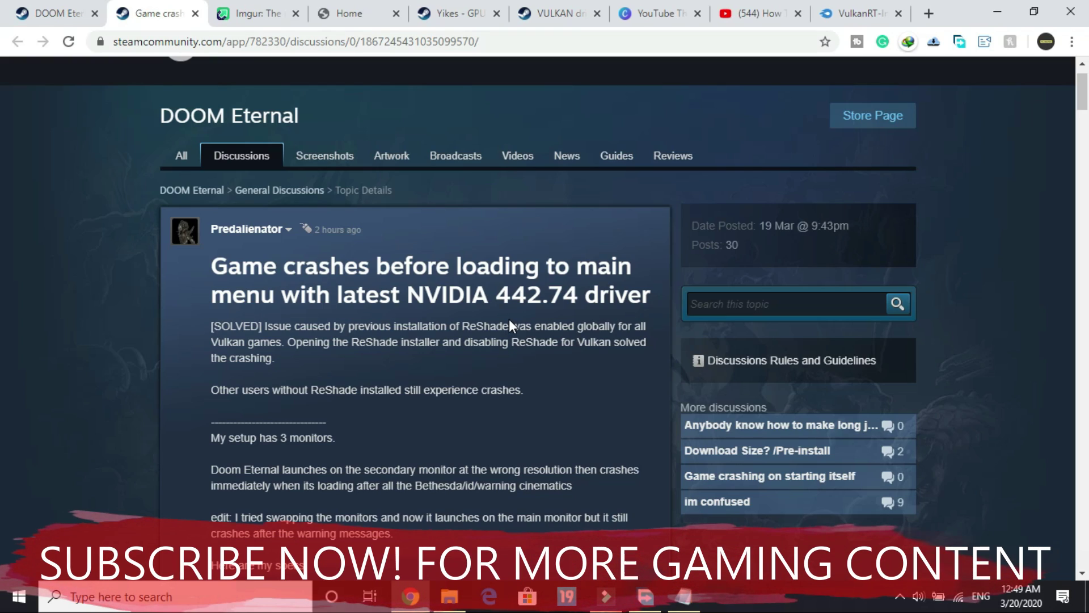
left_click(884, 5)
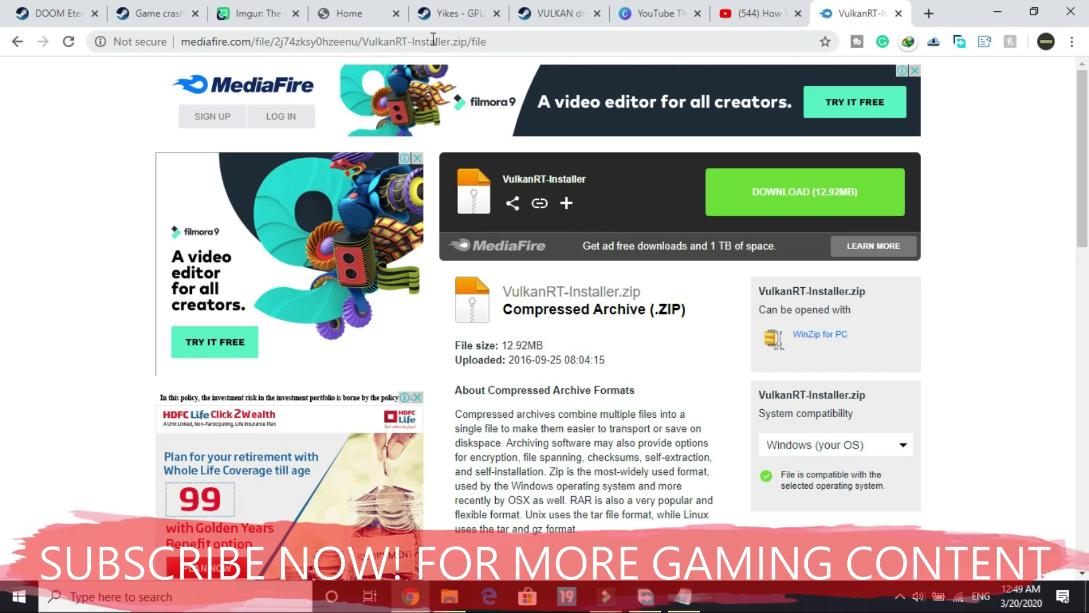